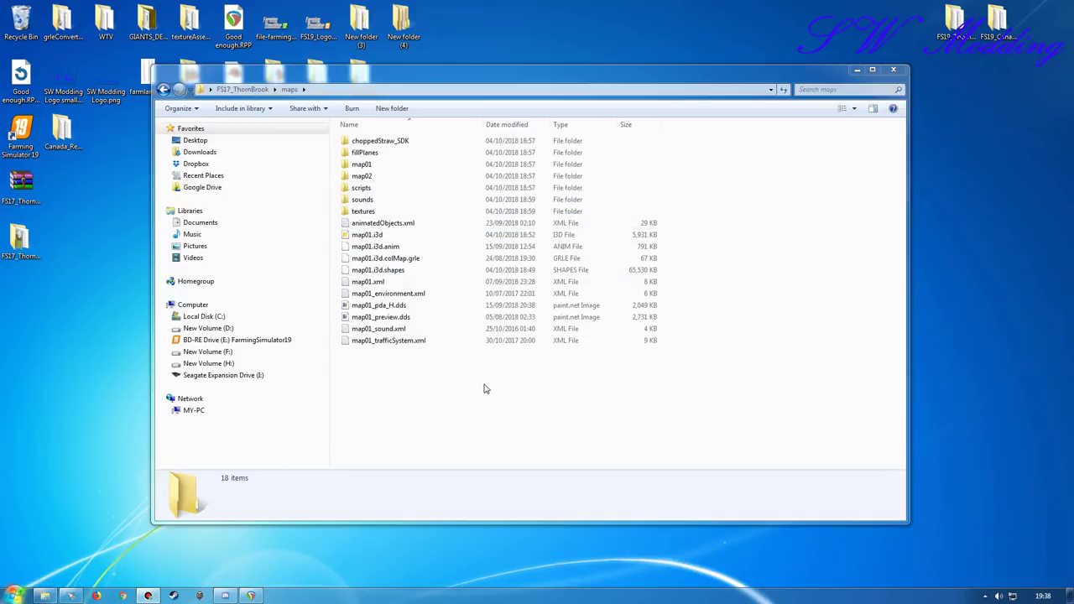
- Delete the old fruit_density.gdm from the grleConverter_7.0.1_win32 folder and close that window
double_click(63, 21)
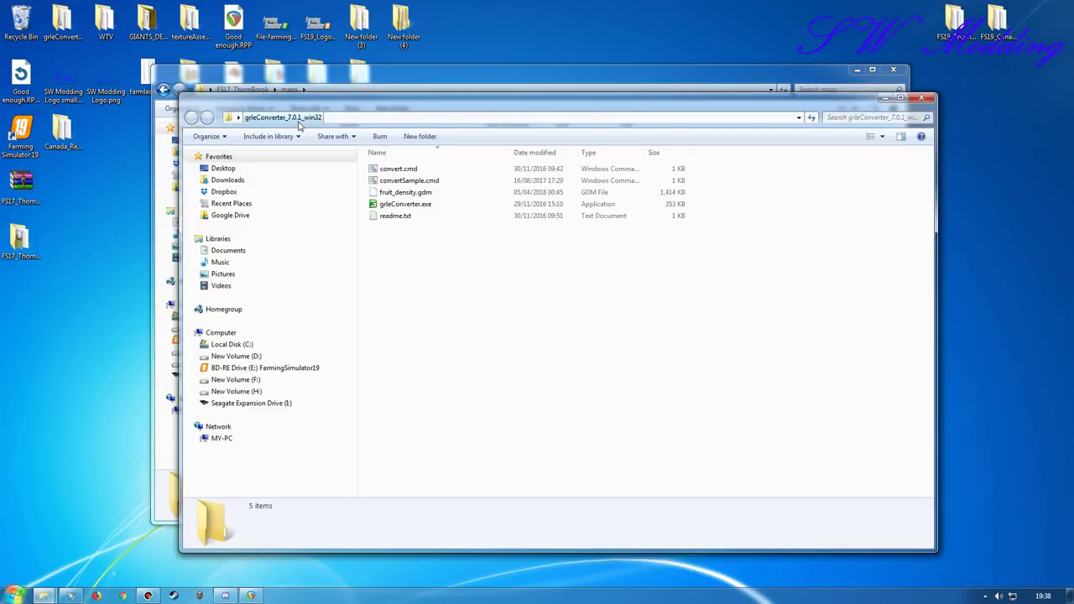
left_click(399, 193)
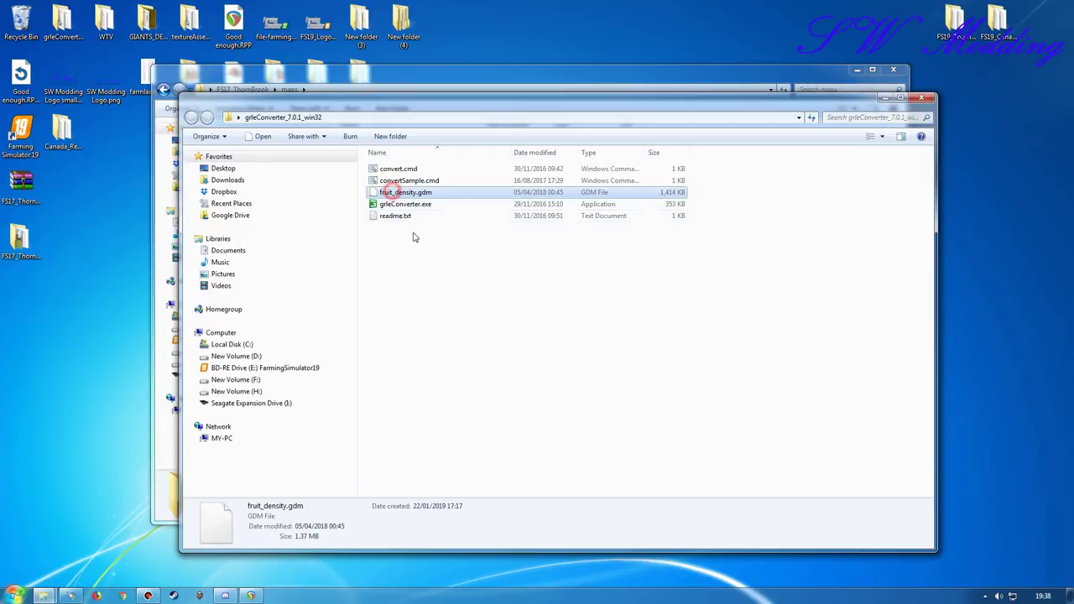
key("Delete")
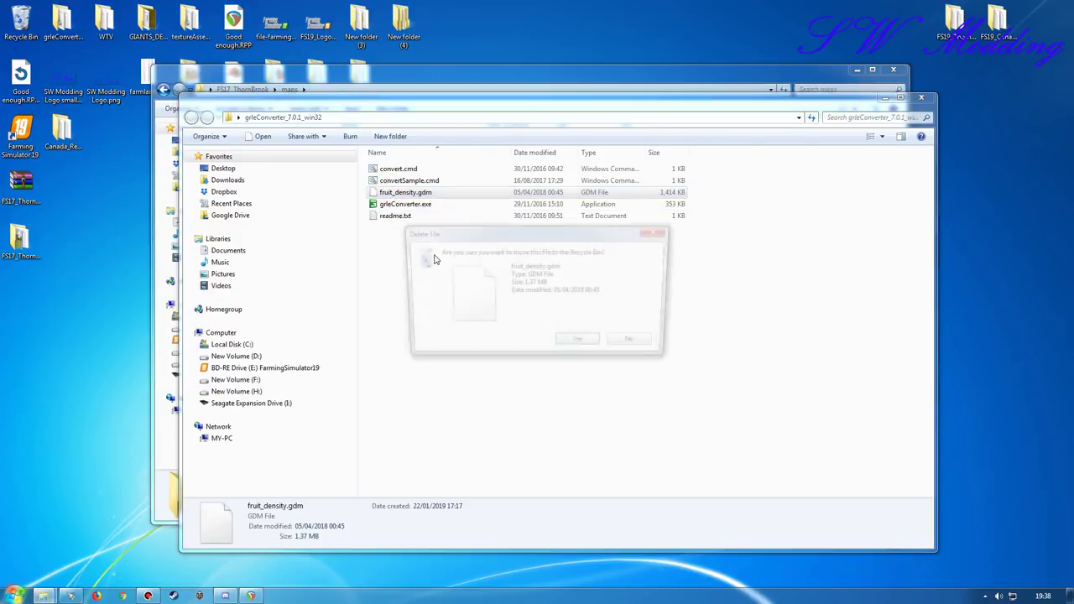
left_click(587, 346)
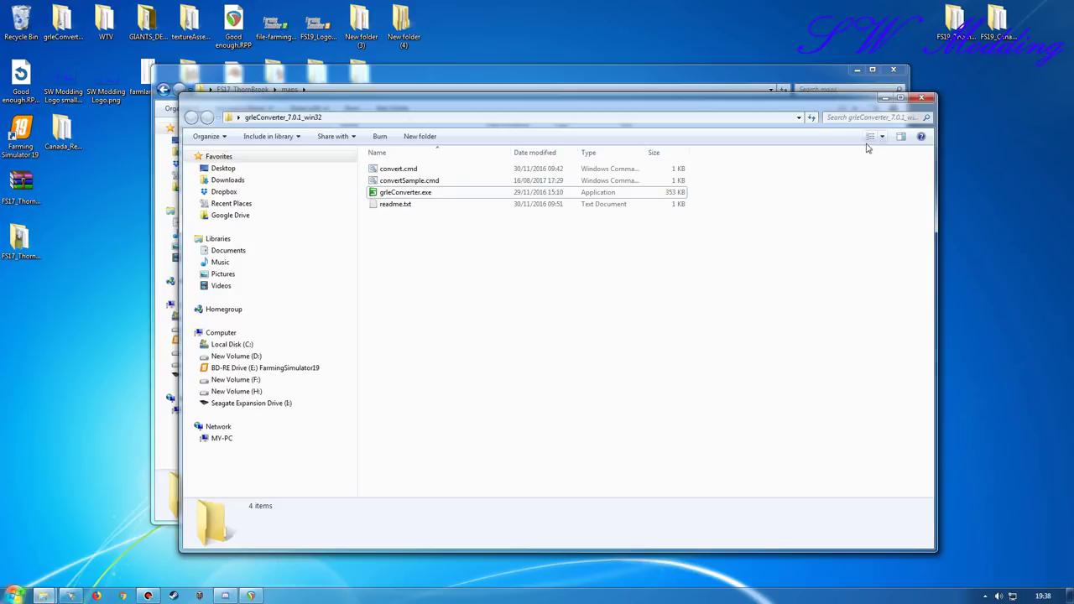
left_click(920, 98)
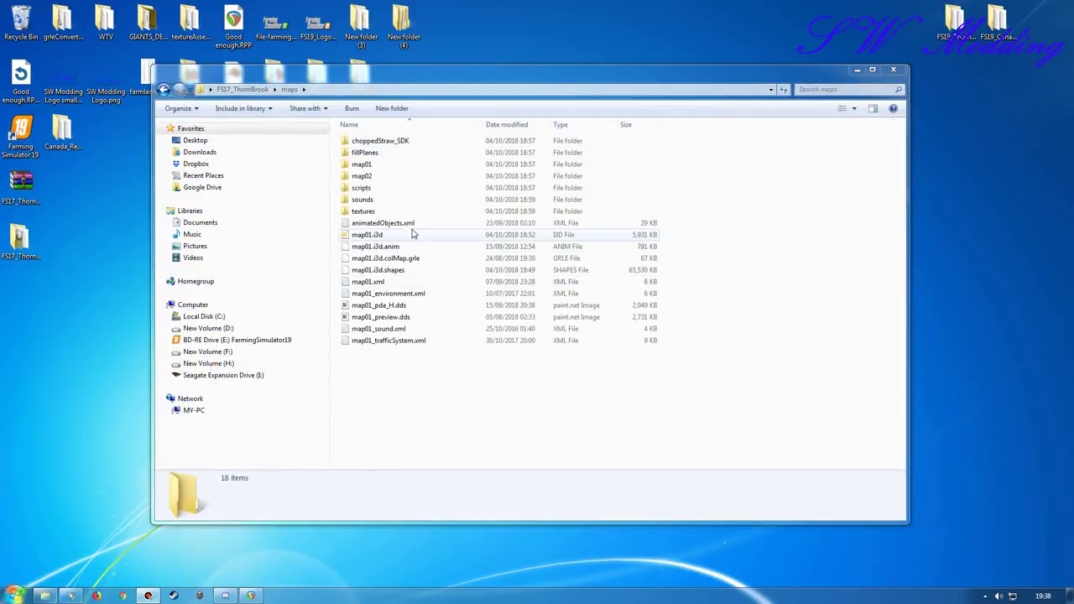
- Open the map02 folder and select cultivator_density.gdm and fruit_density.gdm
double_click(362, 176)
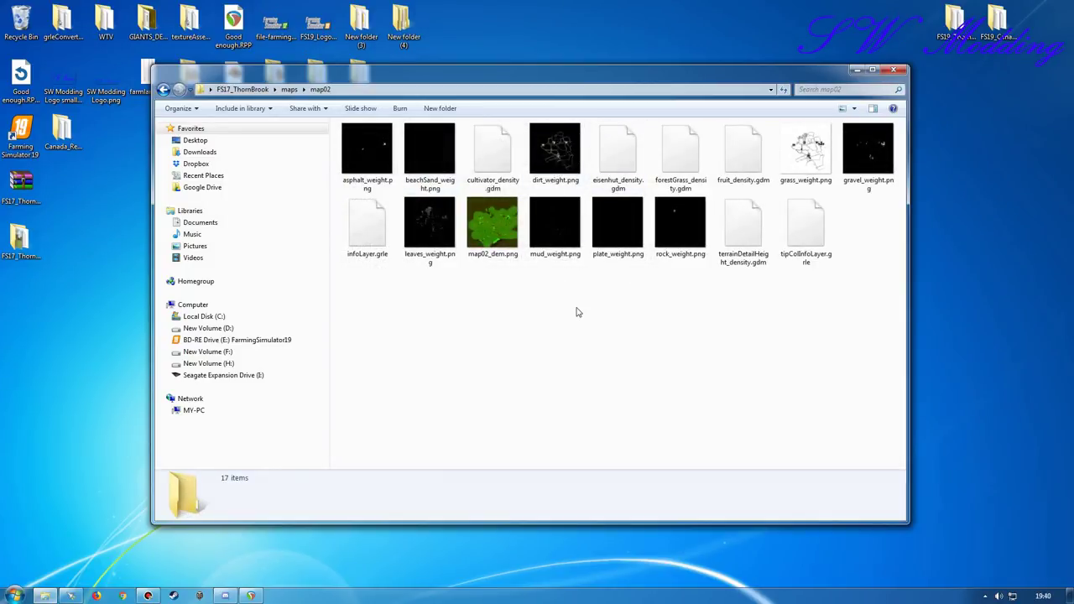
left_click(493, 151)
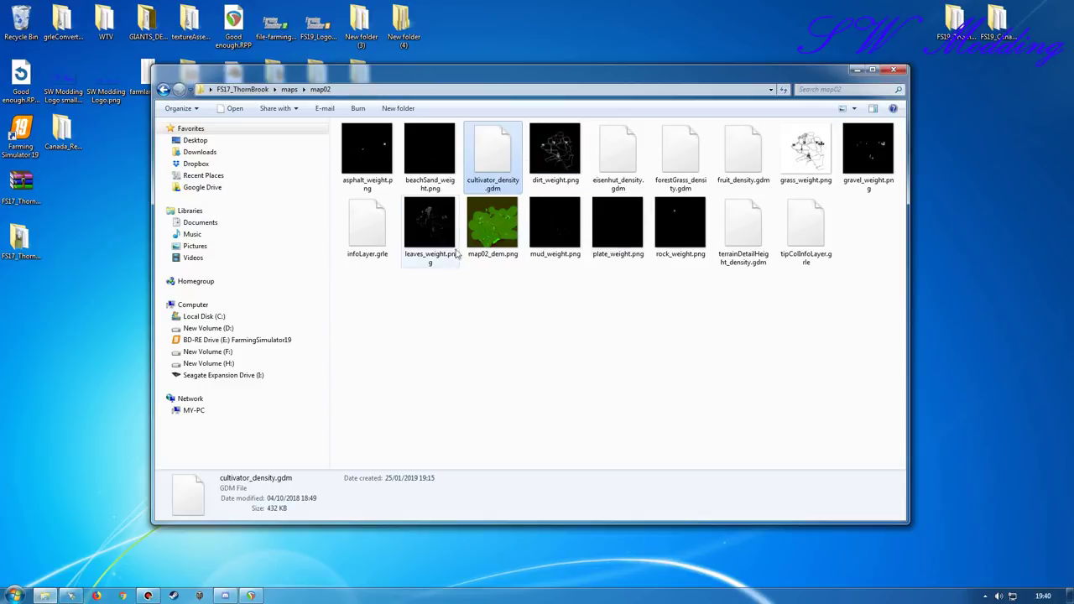
left_click(732, 160)
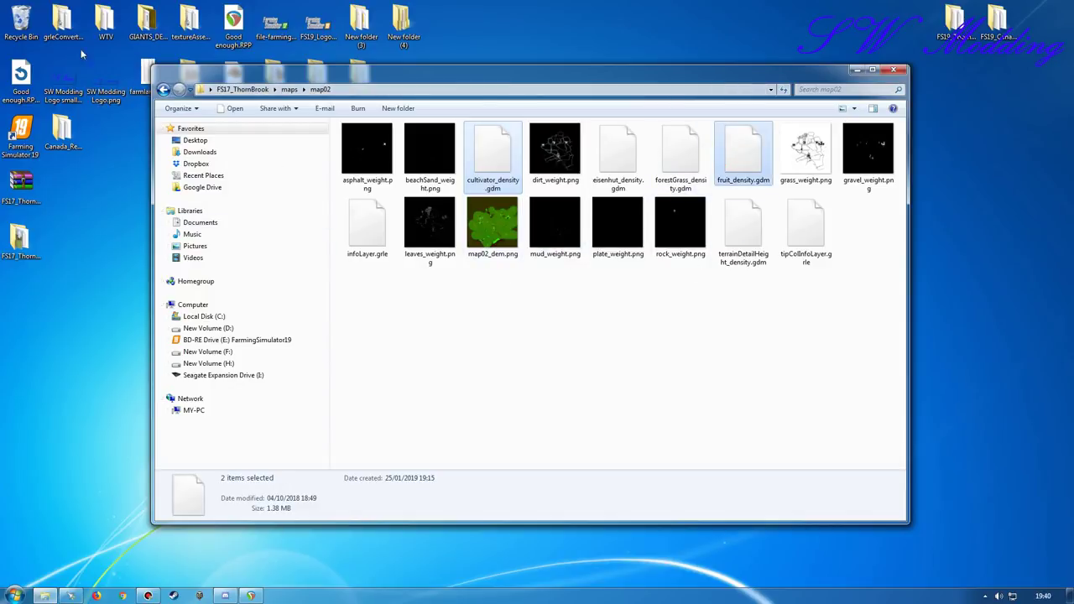
- Copy both density GDM files into the grleConverter_7.0.1_win32 folder and close map02
double_click(63, 21)
left_click_drag(437, 141, 482, 290)
right_click_drag(742, 151, 480, 498)
left_click(514, 530)
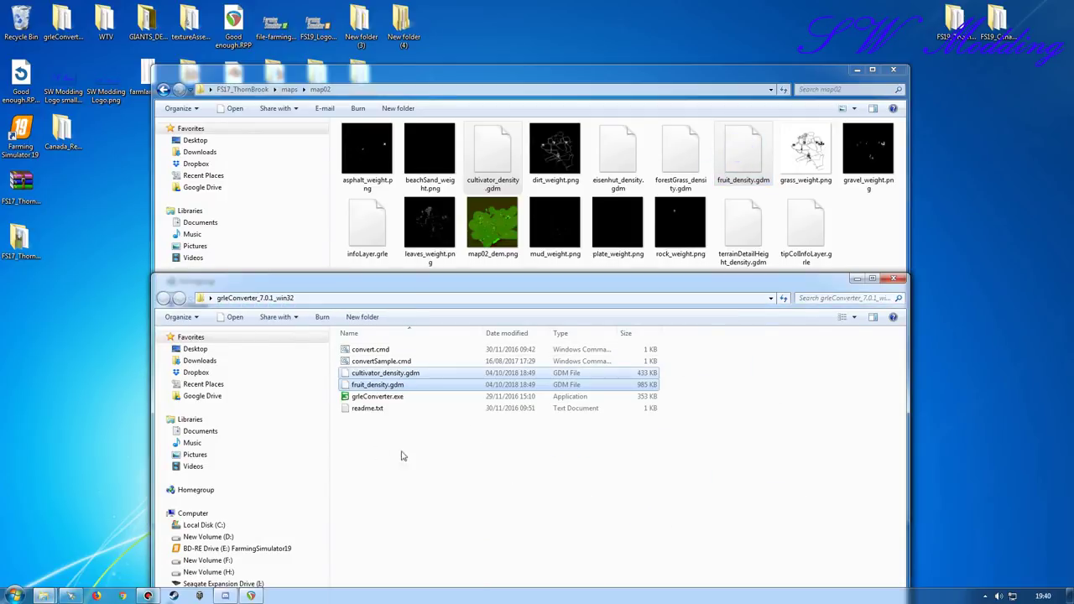
left_click(893, 69)
left_click_drag(592, 284, 591, 70)
left_click(444, 247)
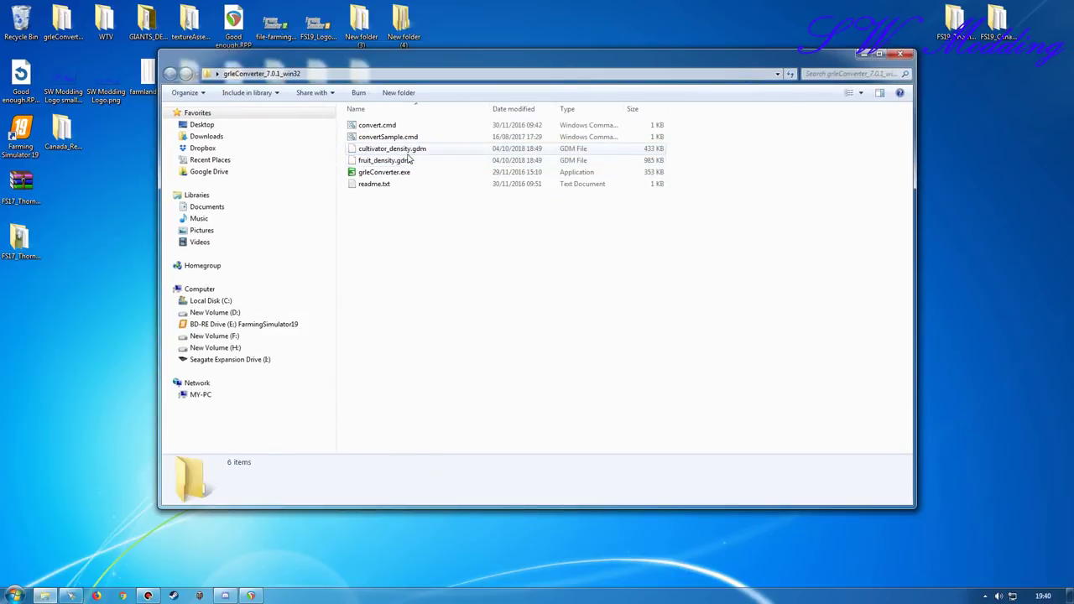
- Convert cultivator_density.gdm and fruit_density.gdm by dropping each onto convert.cmd
left_click_drag(402, 154, 402, 126)
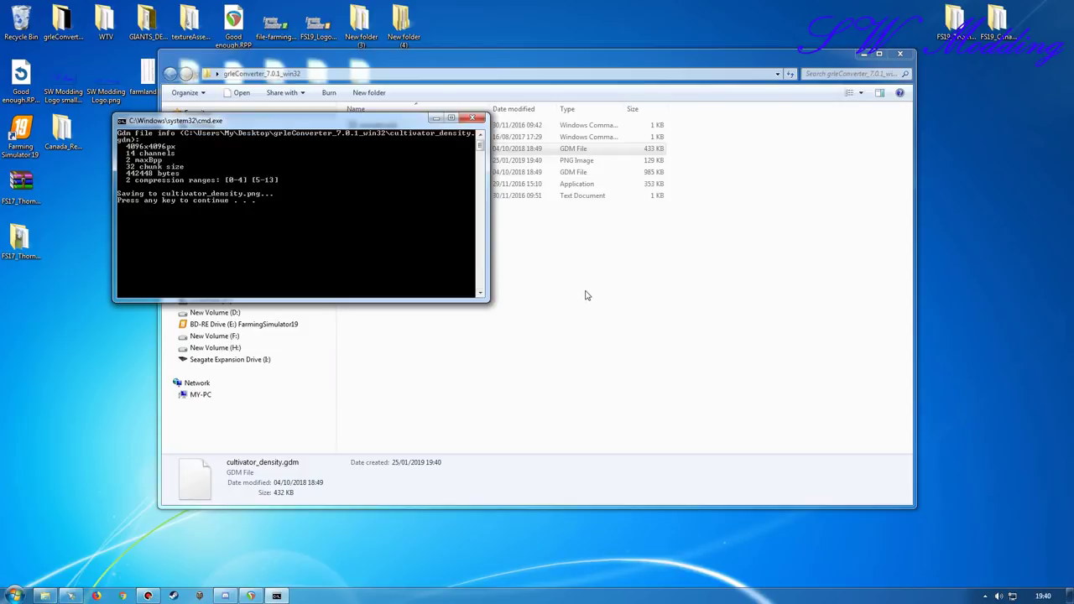
key("Return")
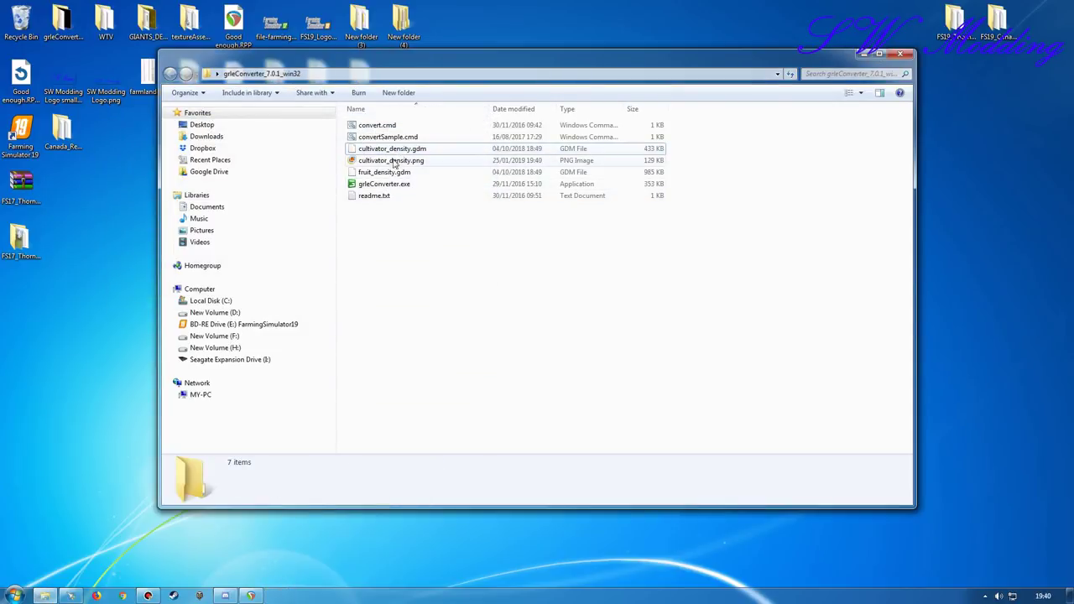
left_click_drag(384, 172, 391, 128)
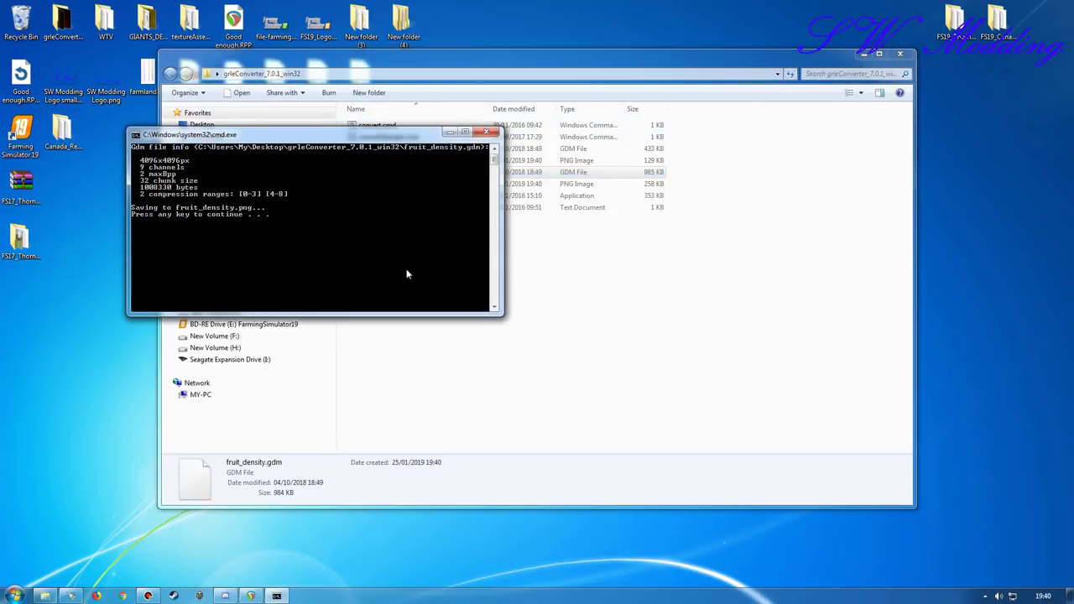
key("Return")
- Select the new cultivator_density.png and fruit_density.png files
left_click(499, 293)
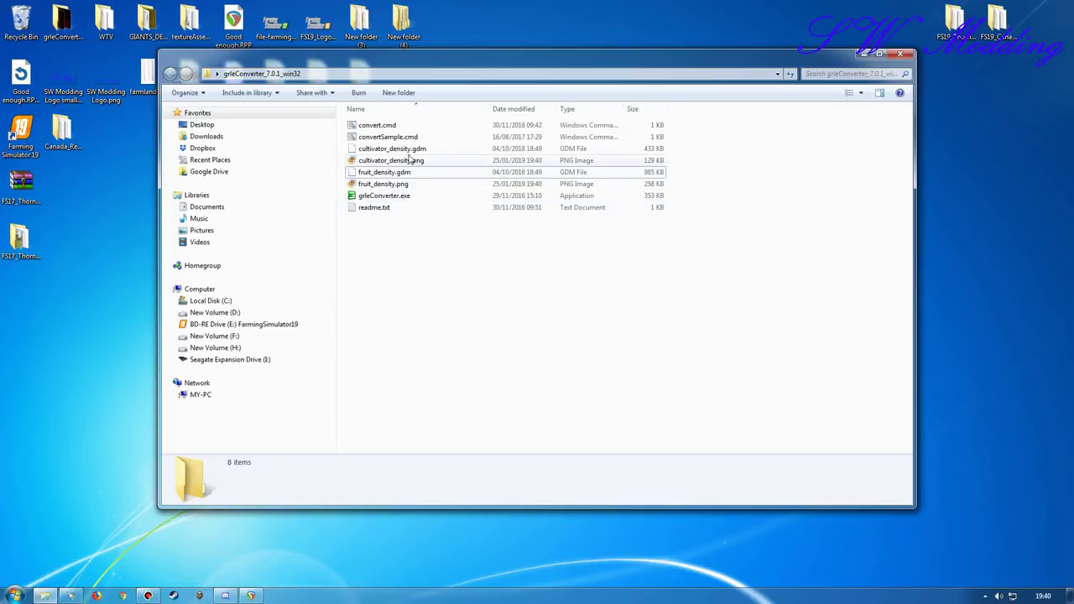
left_click(373, 160)
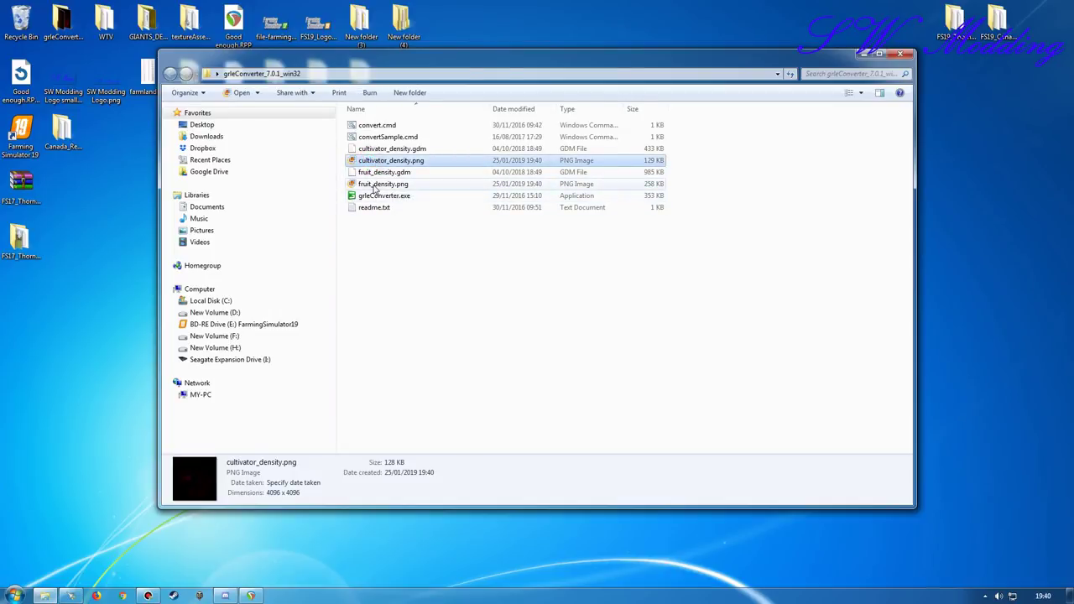
left_click(378, 185, "ctrl")
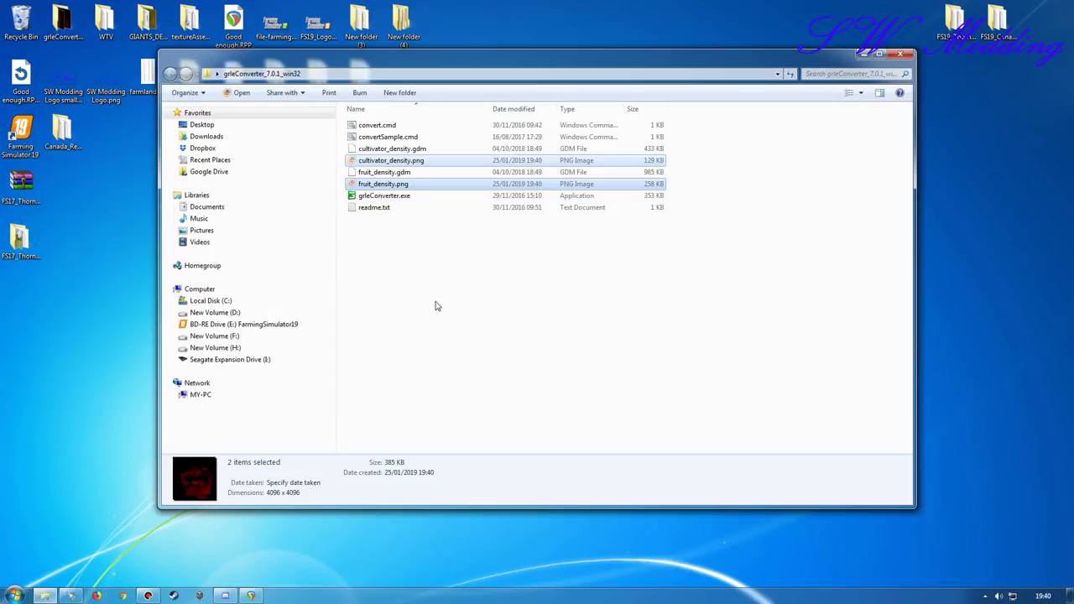
left_click_drag(512, 81, 414, 69)
- Paste the two density PNGs into the FS19_ThornBrook maps/mapThornBrook folder
double_click(954, 21)
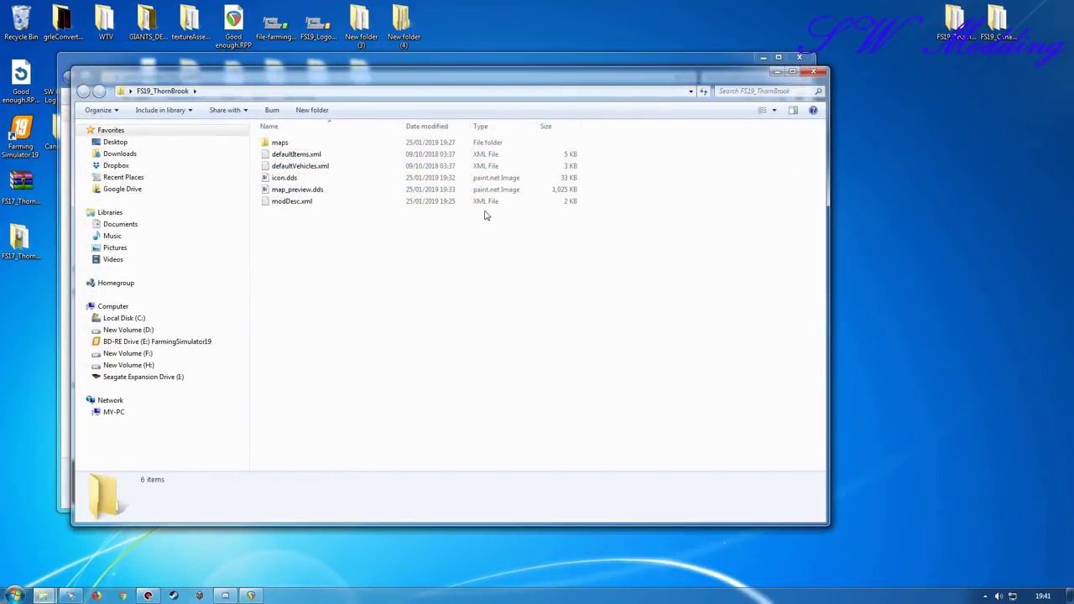
double_click(292, 142)
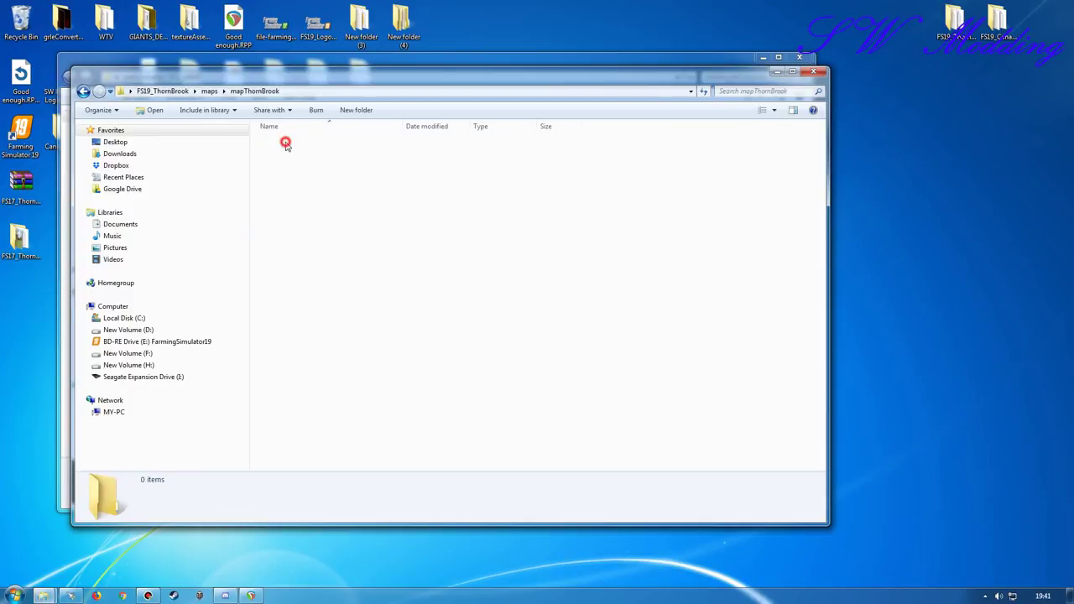
double_click(289, 142)
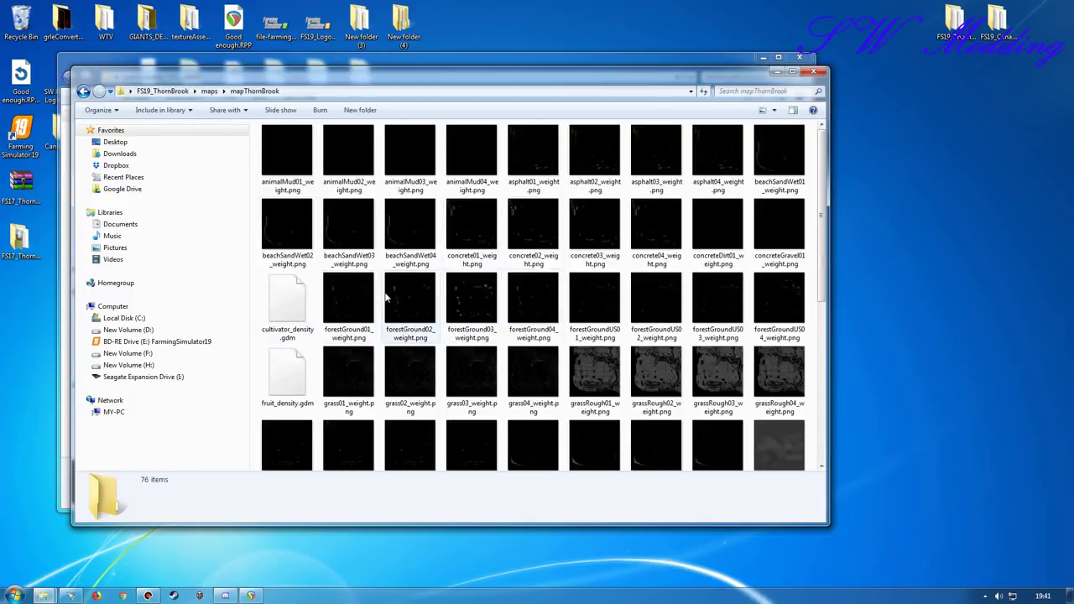
key("ctrl+v")
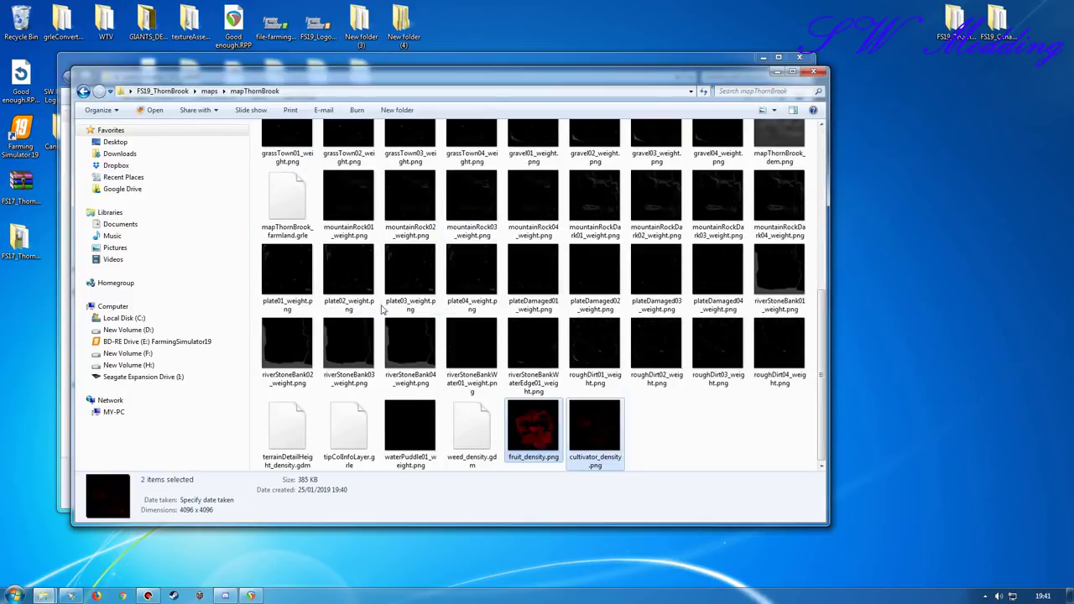
left_click(791, 71)
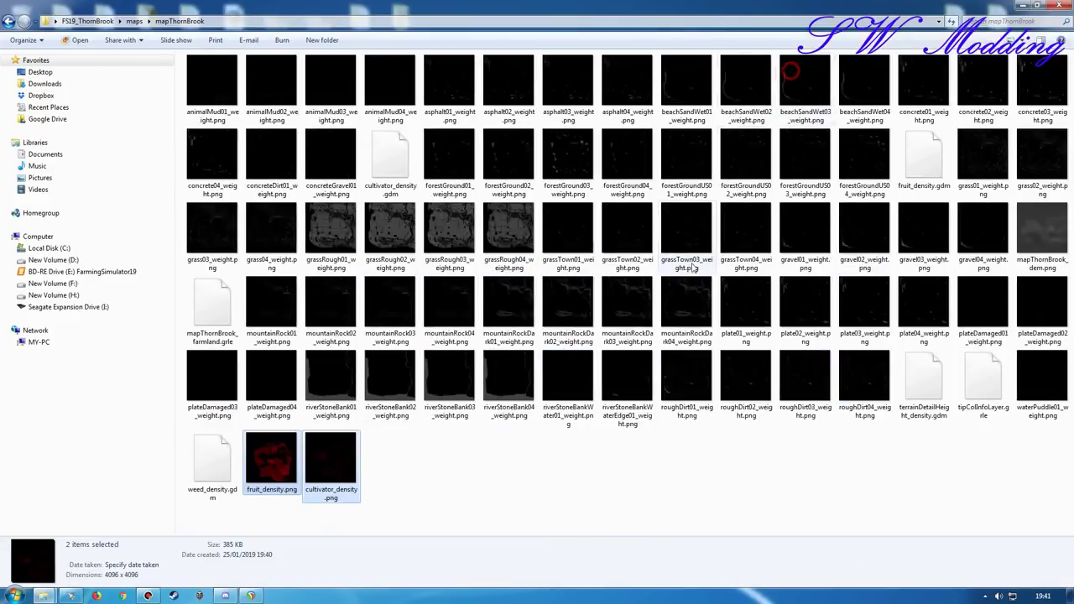
left_click(537, 450)
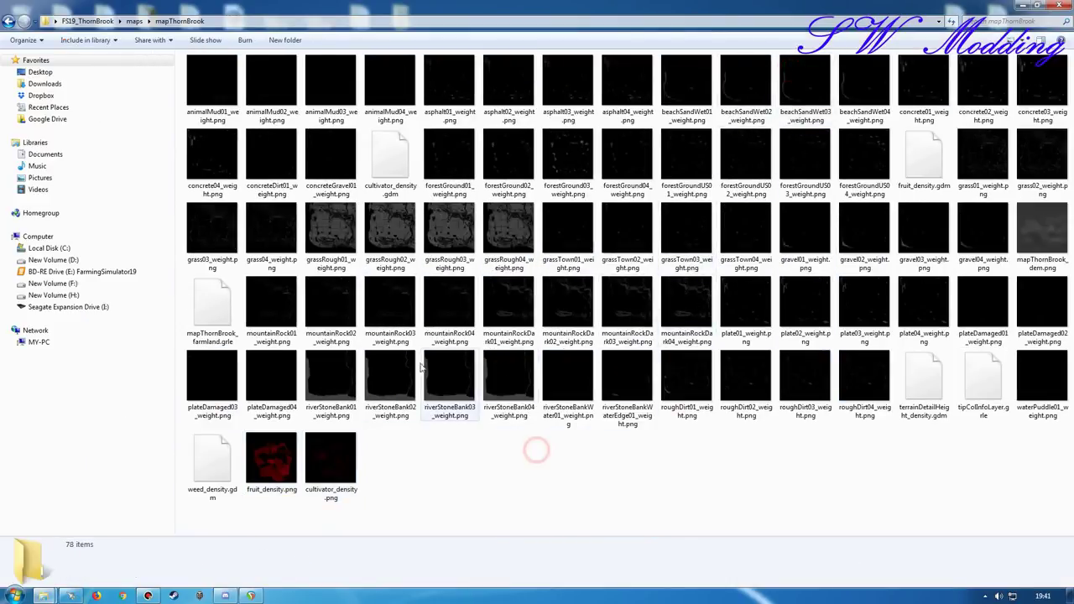
- Select cultivator_density.gdm and fruit_density.gdm, then restore the window to reveal the desktop
left_click(395, 168)
left_click(923, 172)
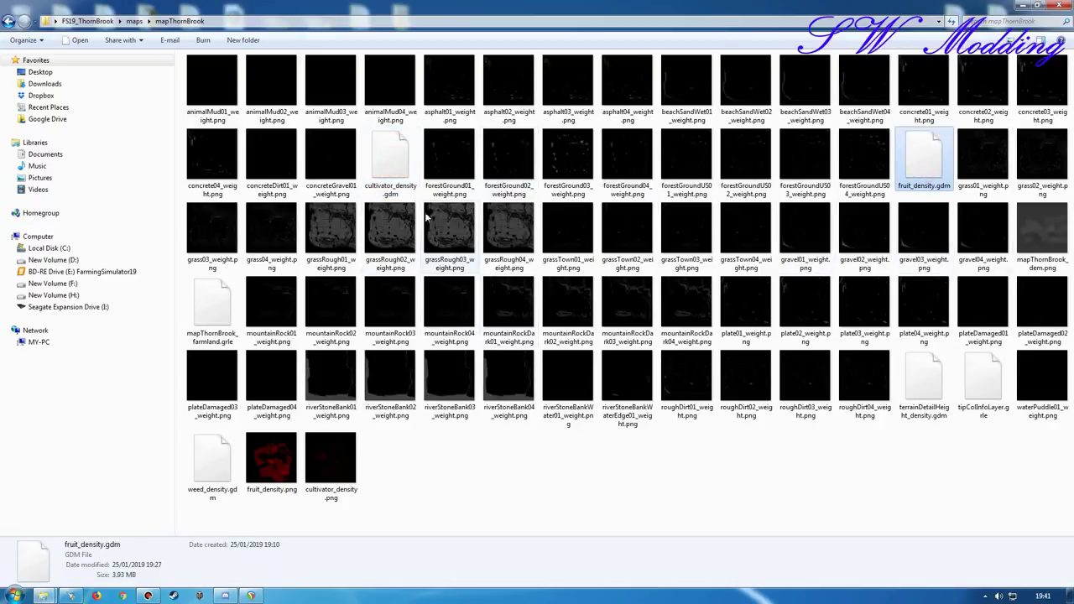
left_click(387, 178)
left_click(922, 172, "ctrl")
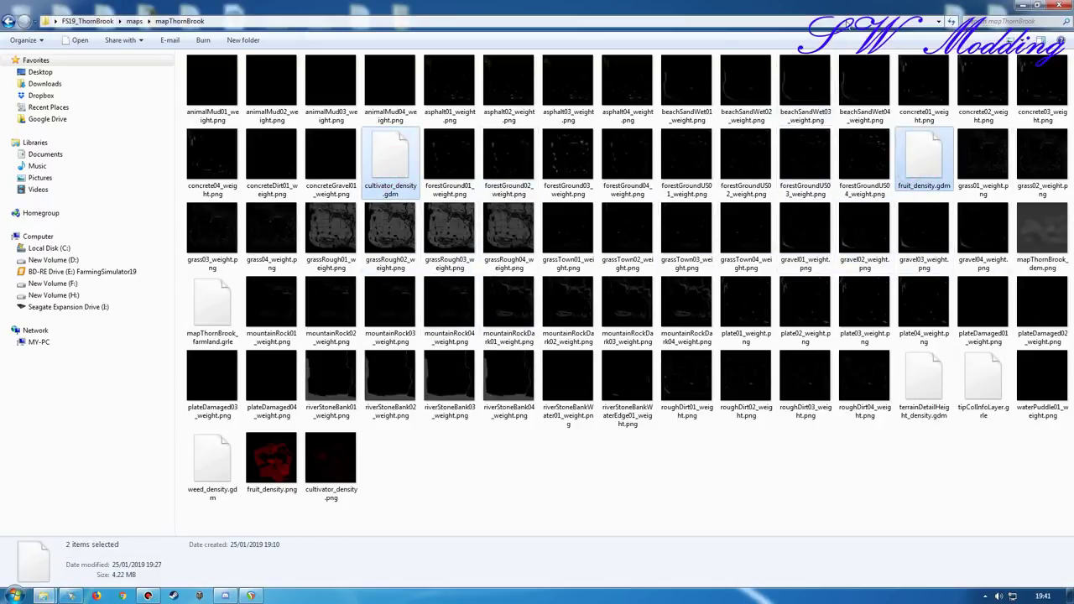
double_click(856, 16)
left_click_drag(806, 44, 510, 97)
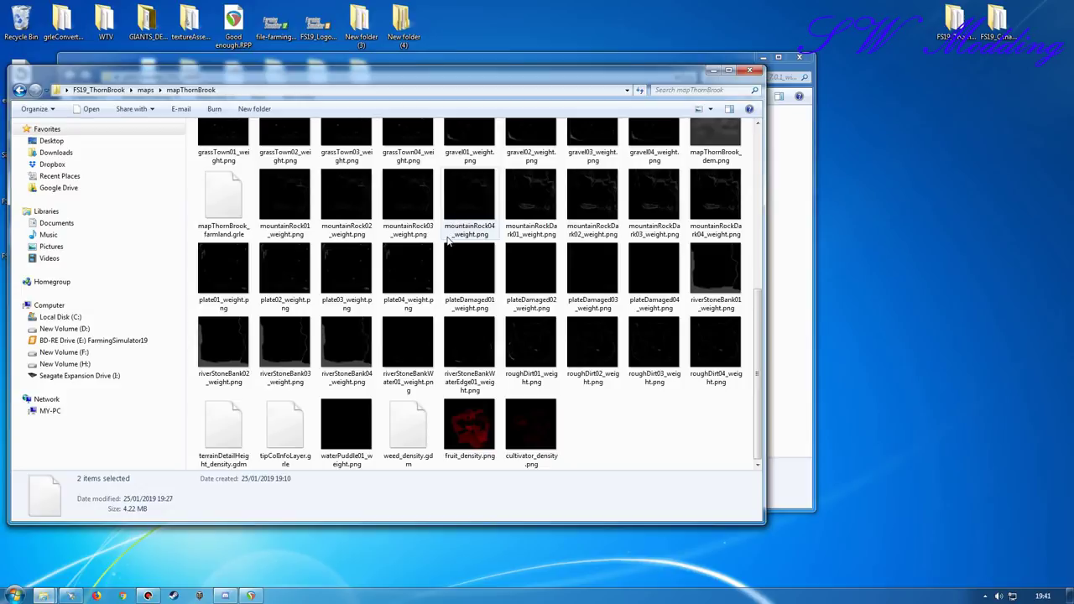
- Move the two density GDM files onto the desktop and maximize the folder window
right_click(941, 226)
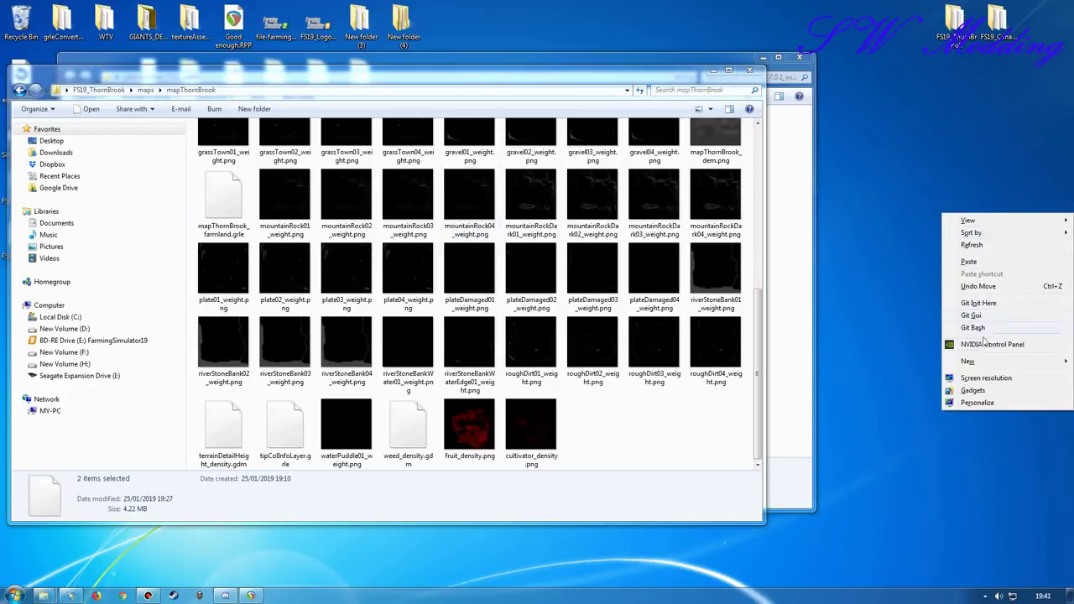
left_click(975, 265)
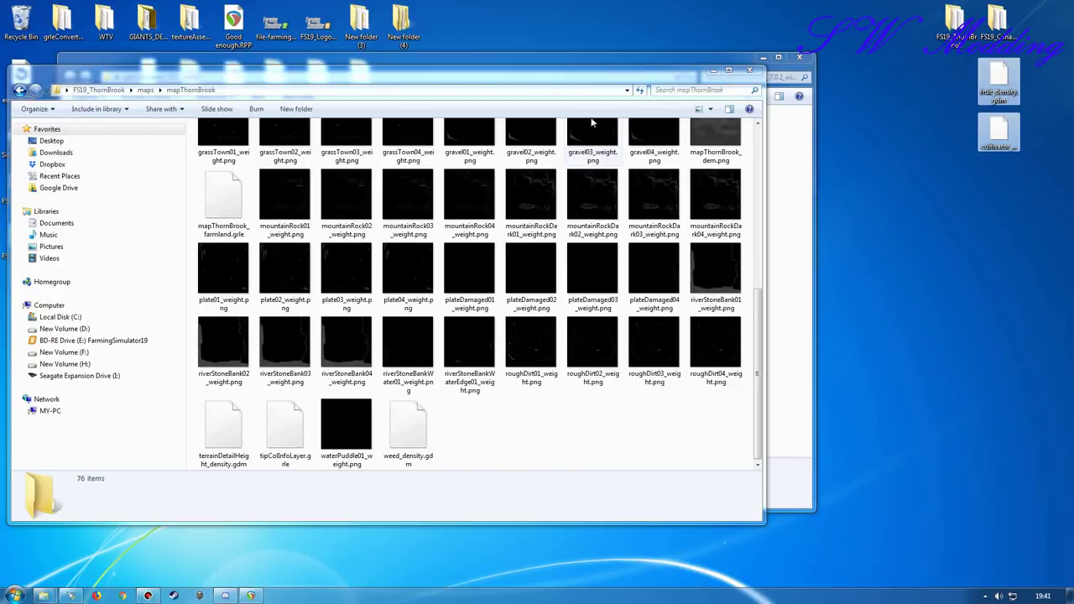
double_click(585, 74)
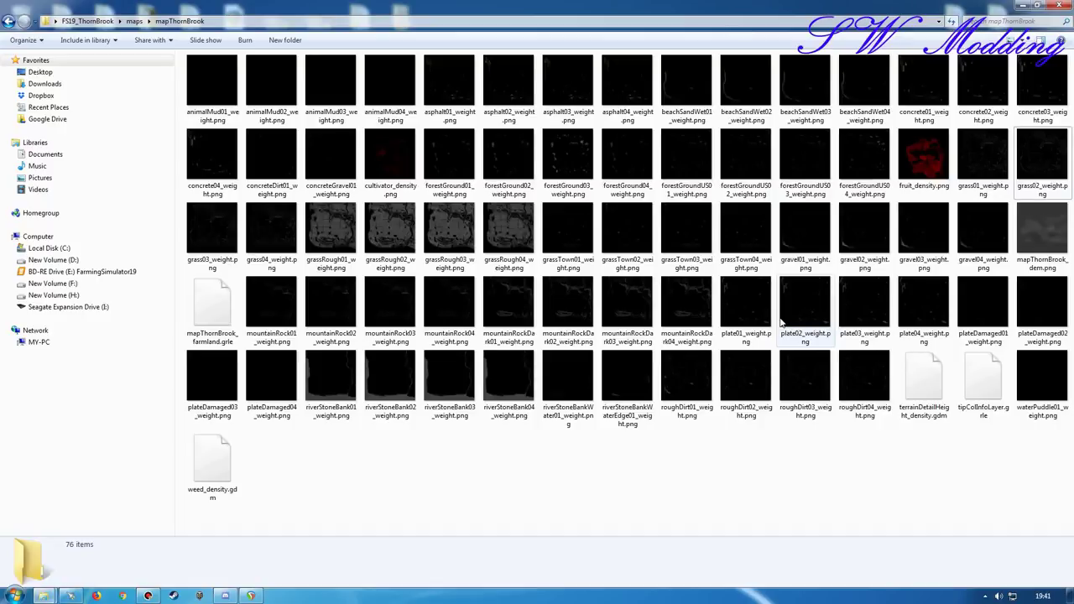
- Open mapThornBrook.i3d from the maps folder in Notepad++
mouse_move(770, 323)
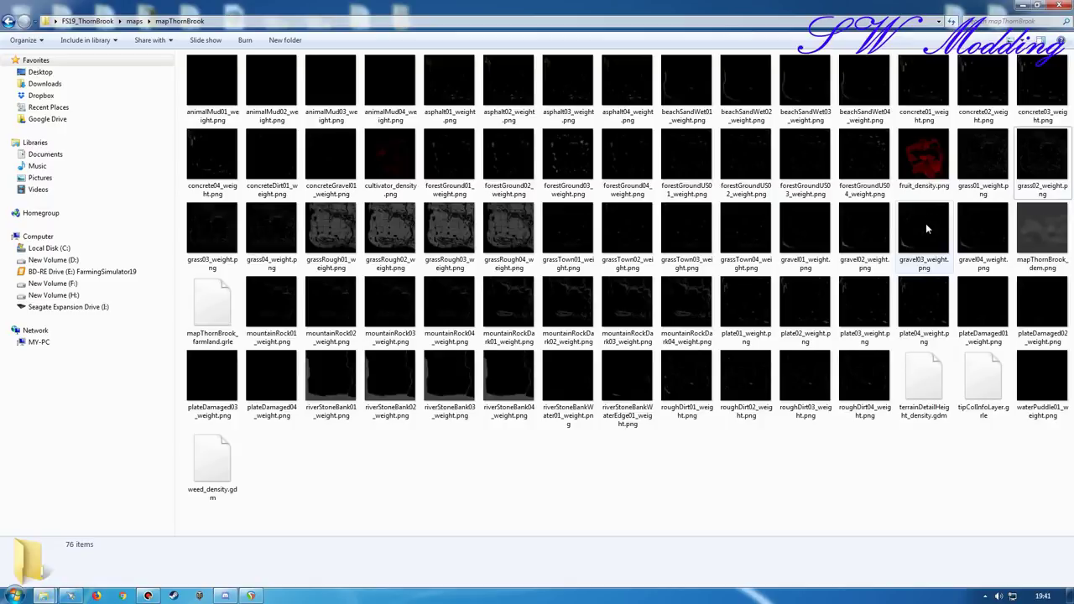
mouse_move(926, 231)
left_click(135, 21)
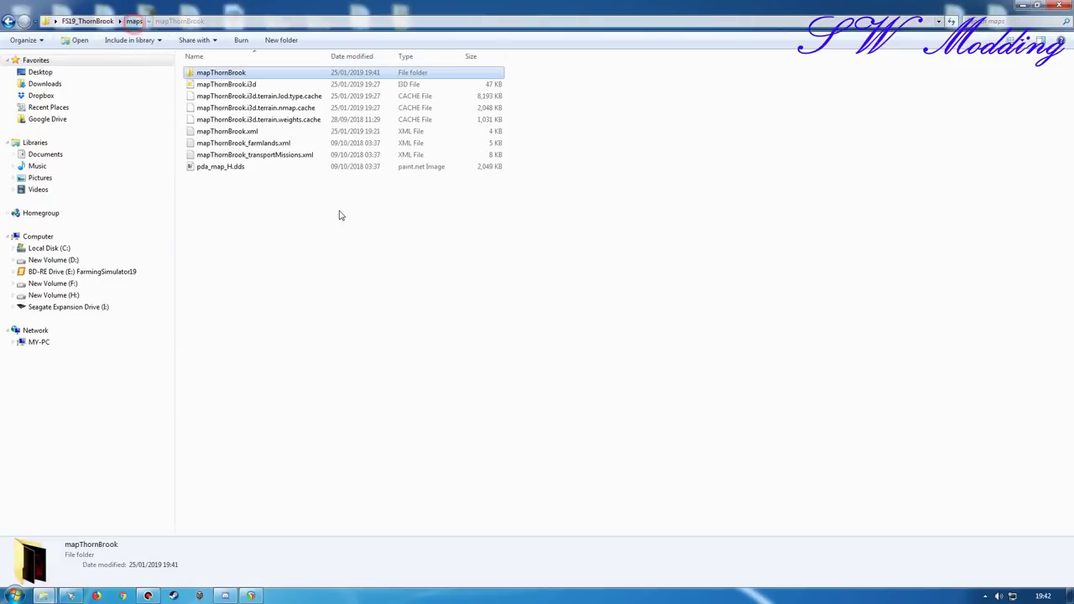
right_click(212, 85)
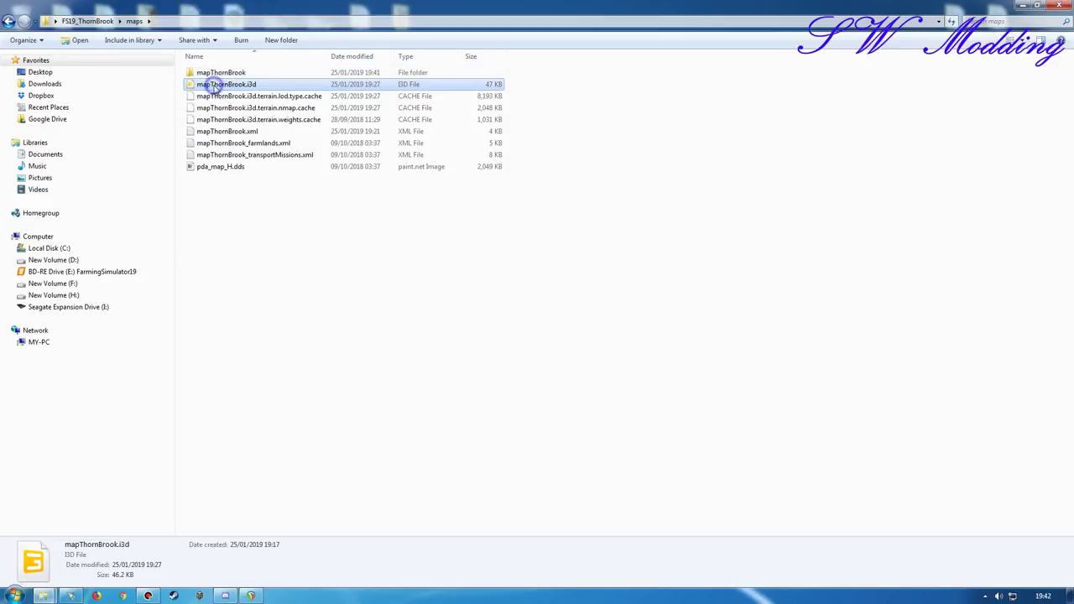
left_click(262, 131)
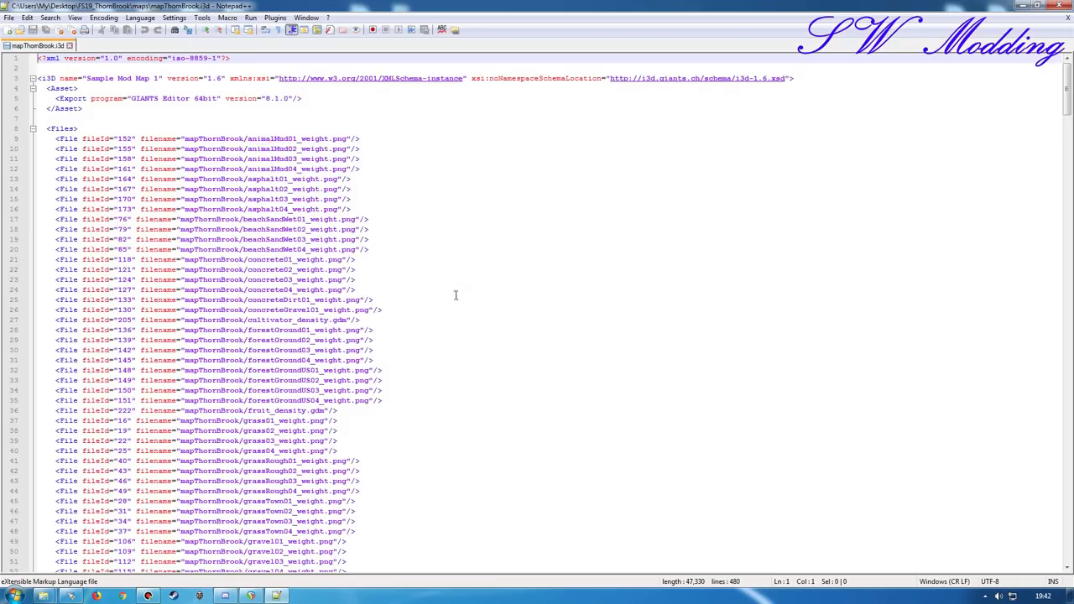
- Change the cultivator_density reference on line 27 from .gdm to .png
double_click(258, 411)
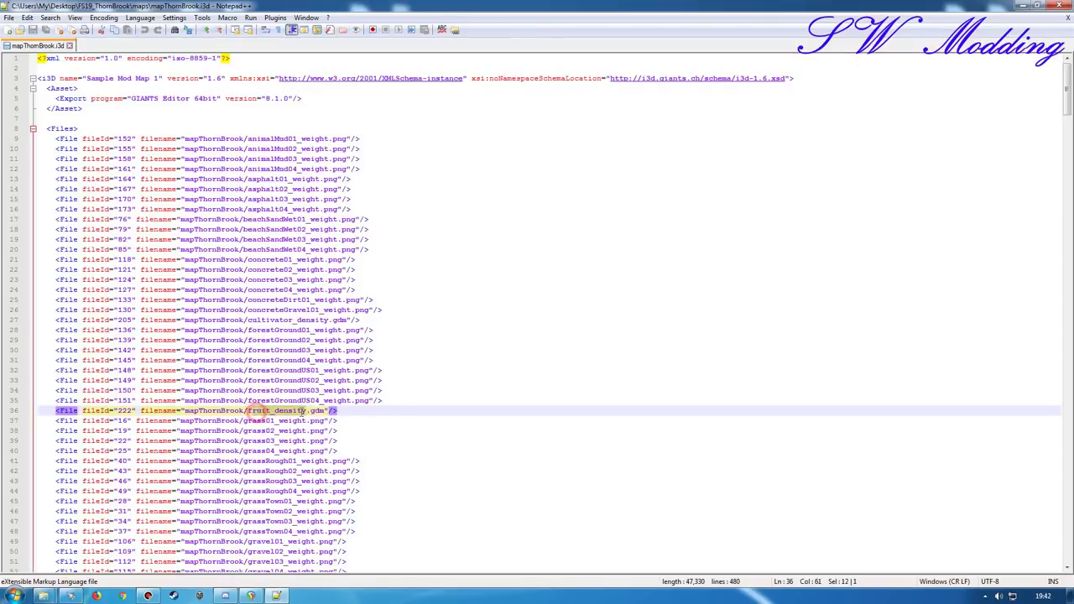
double_click(265, 319)
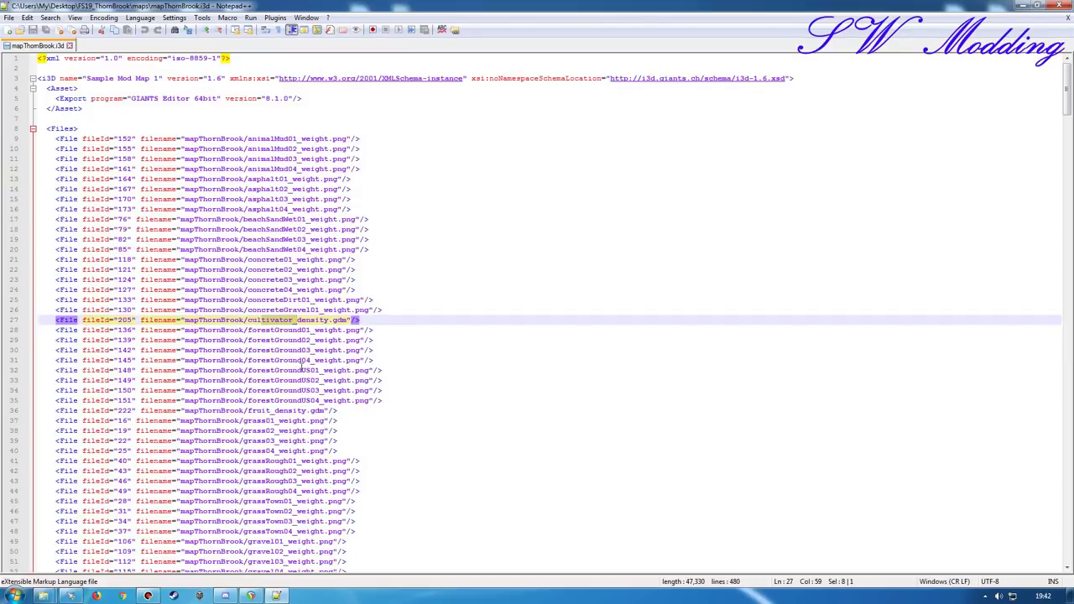
key("ctrl+f")
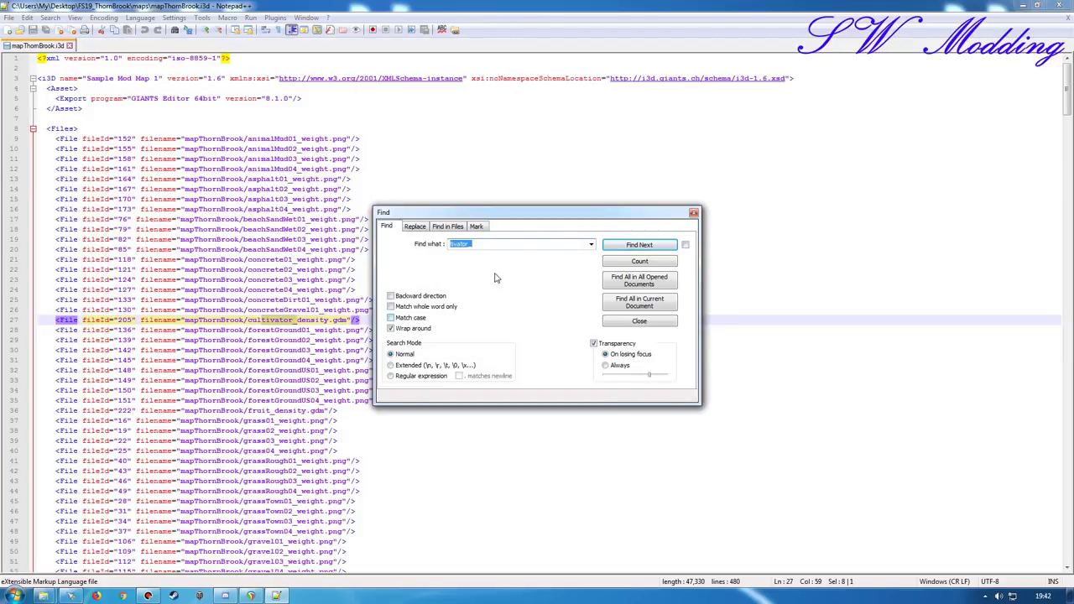
left_click(640, 321)
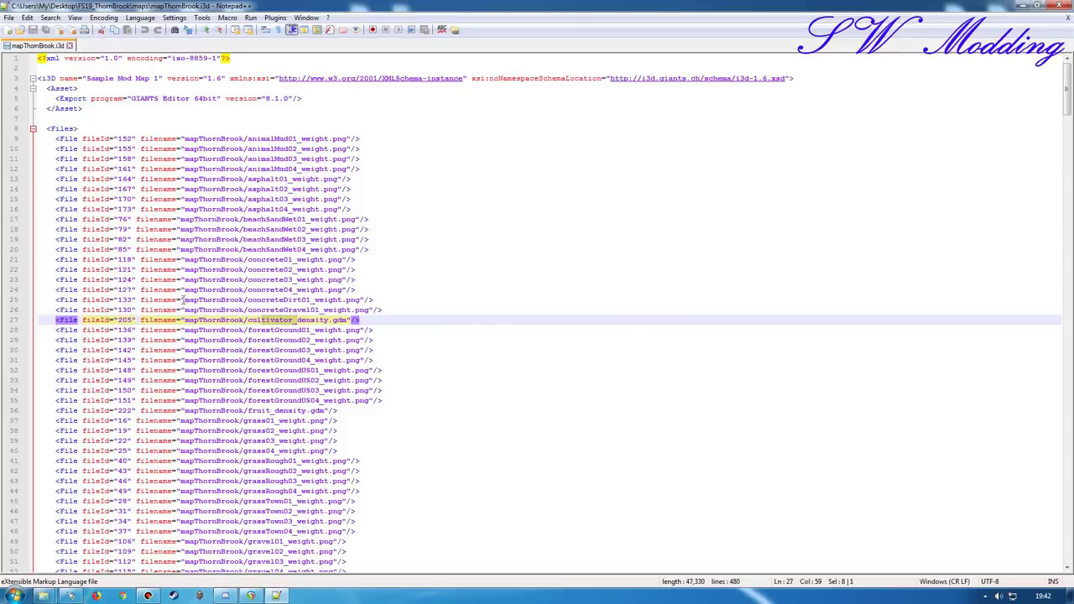
double_click(344, 320)
key("BackSpace")
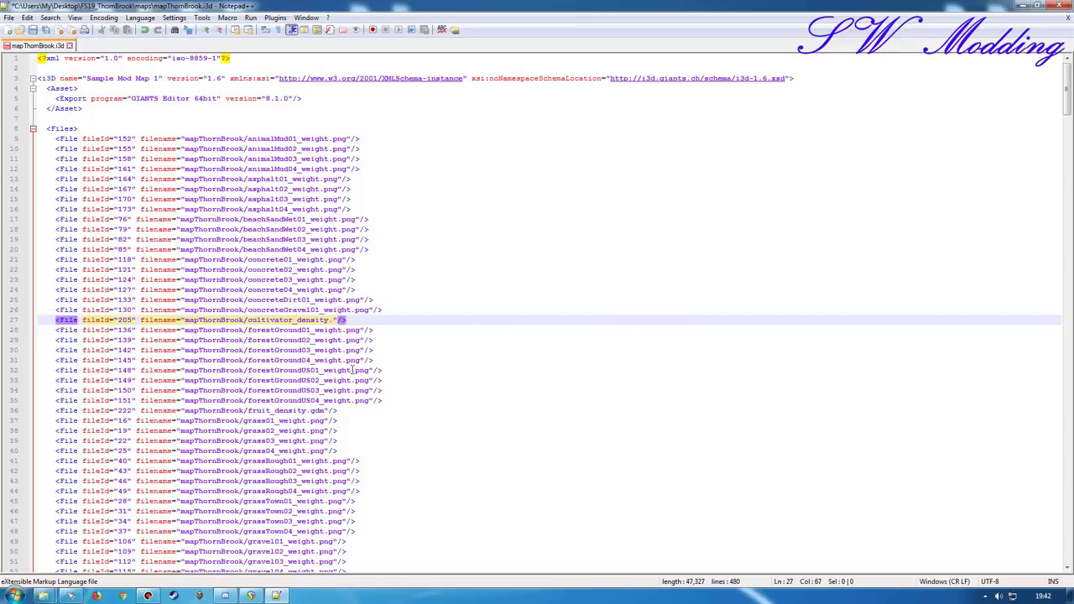
type("png")
- Change fruit_density's extension on line 36 to png, then save and close the file
double_click(319, 410)
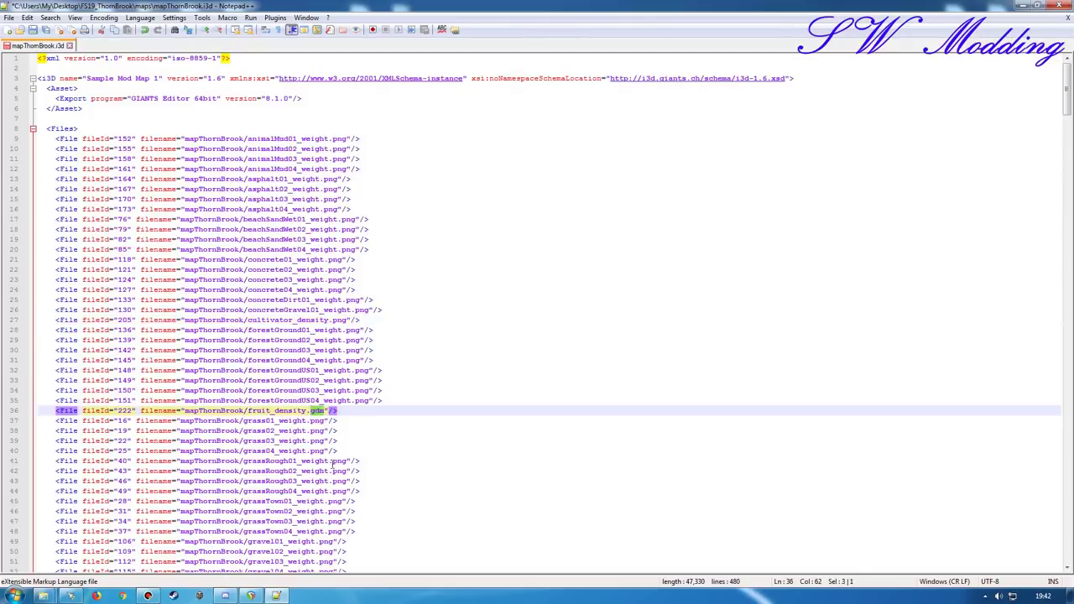
type("png")
left_click(32, 29)
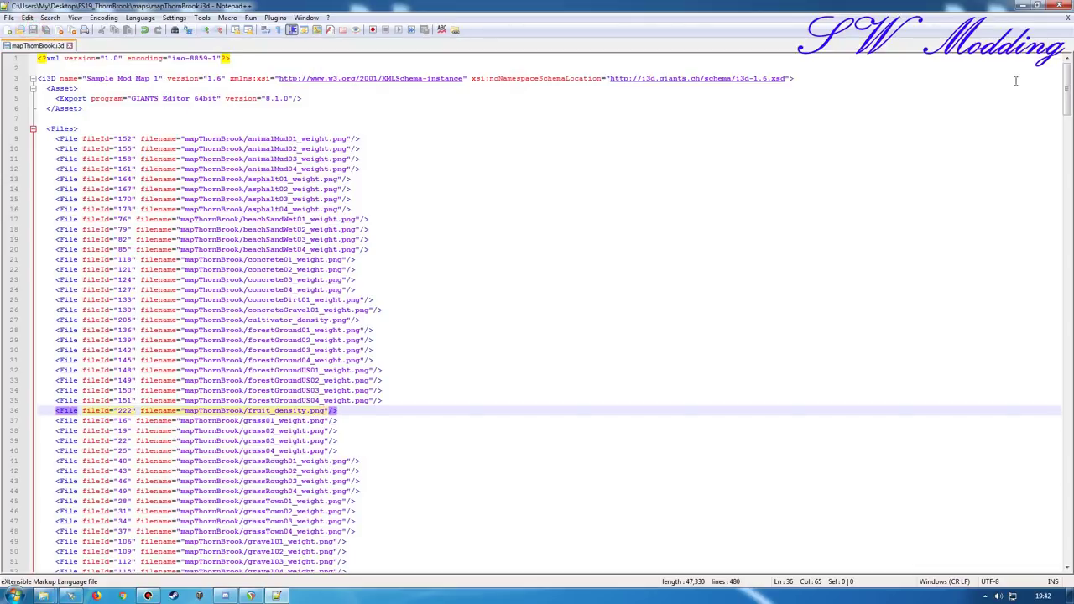
left_click(1060, 6)
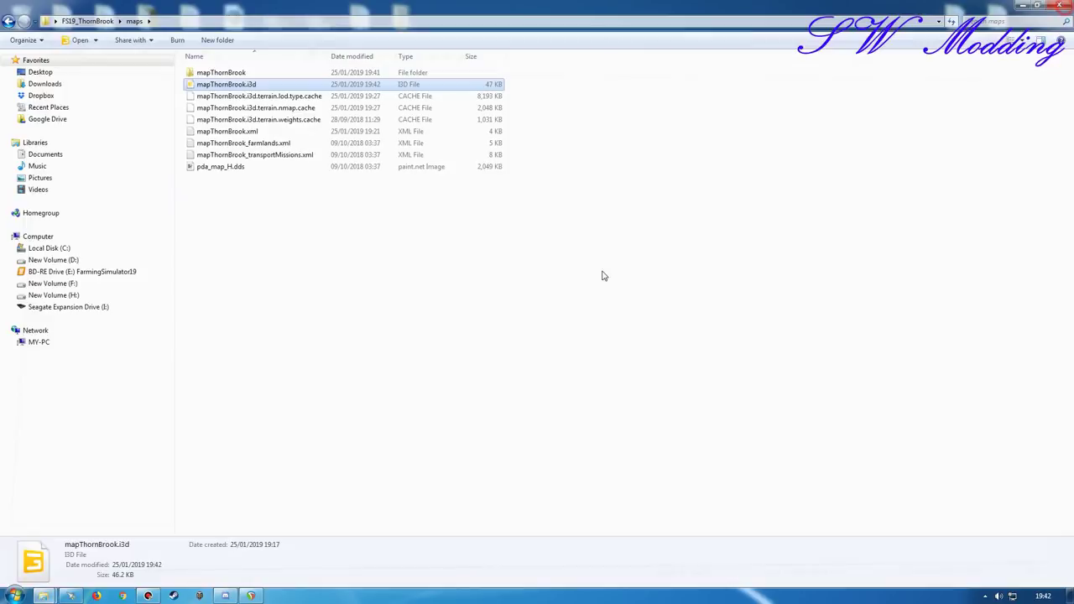
- Restore the Explorer window and open mapThornBrook.i3d with GIANTS Editor 8.1.0 (Beta)
double_click(294, 20)
left_click_drag(351, 72, 552, 91)
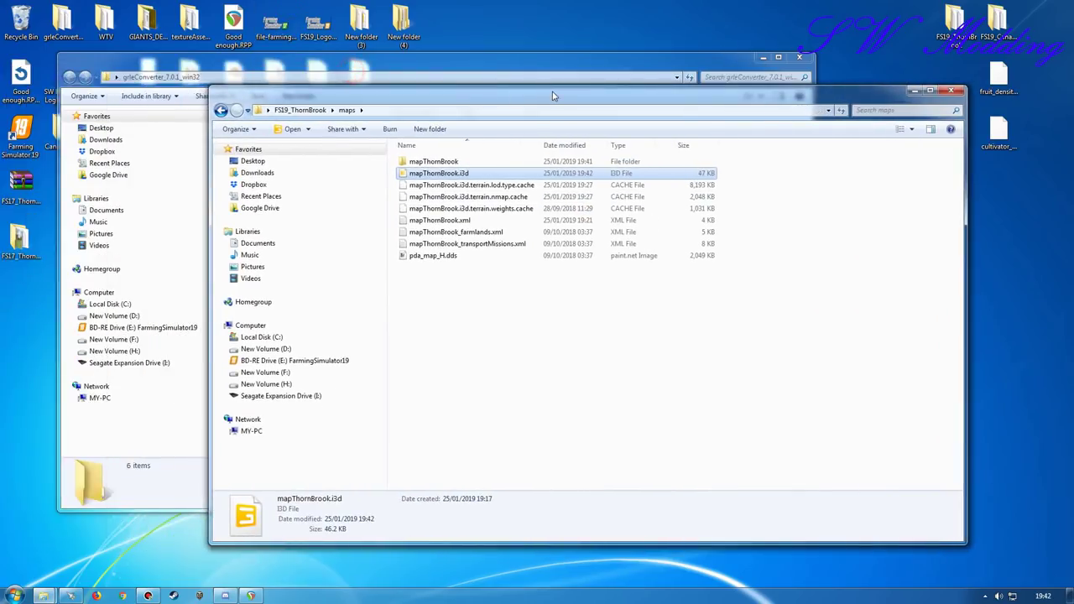
double_click(428, 174)
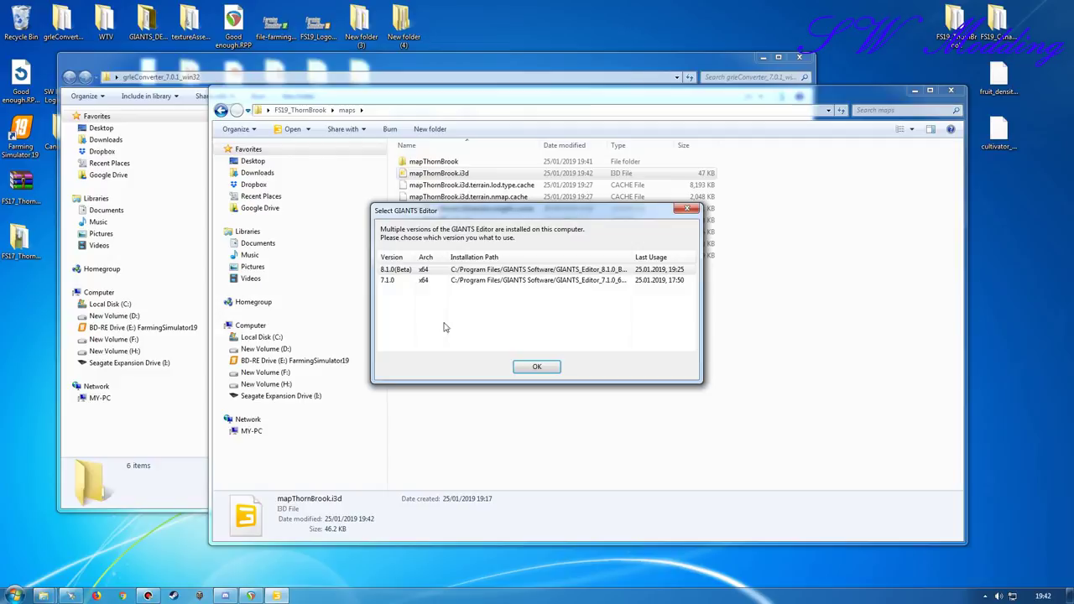
left_click(537, 366)
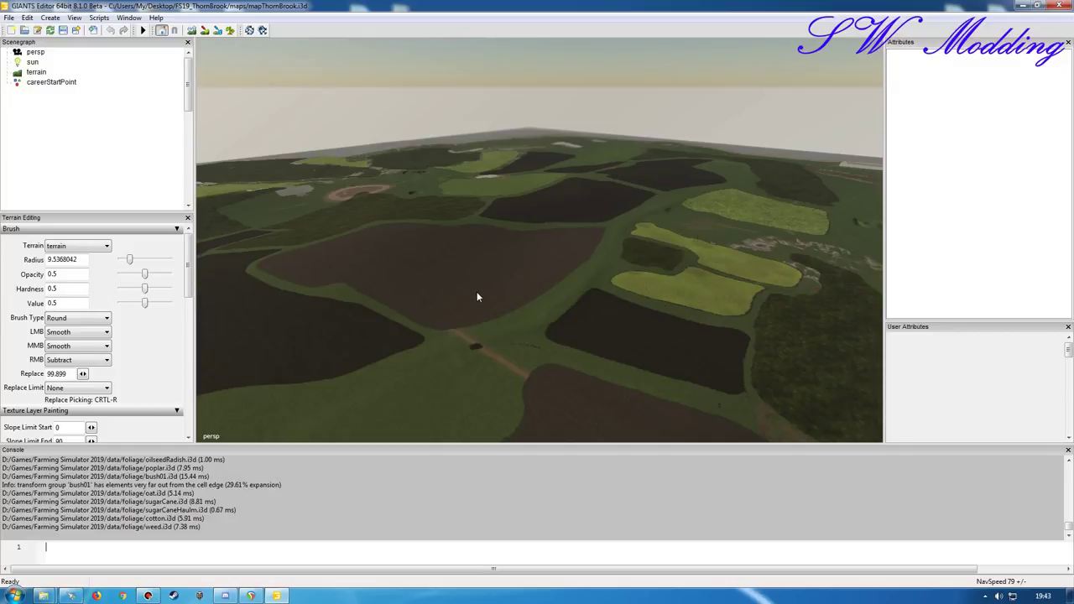
middle_click_drag(598, 174, 359, 270)
middle_click_drag(507, 236, 663, 281)
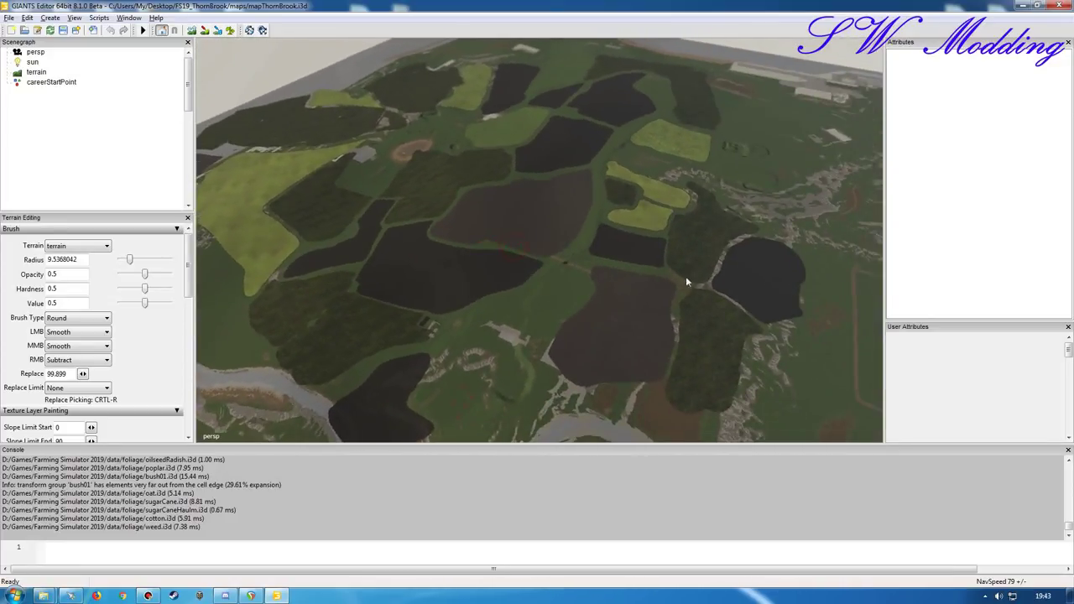
middle_click_drag(329, 340, 538, 287)
scroll(538, 287, "up", 10)
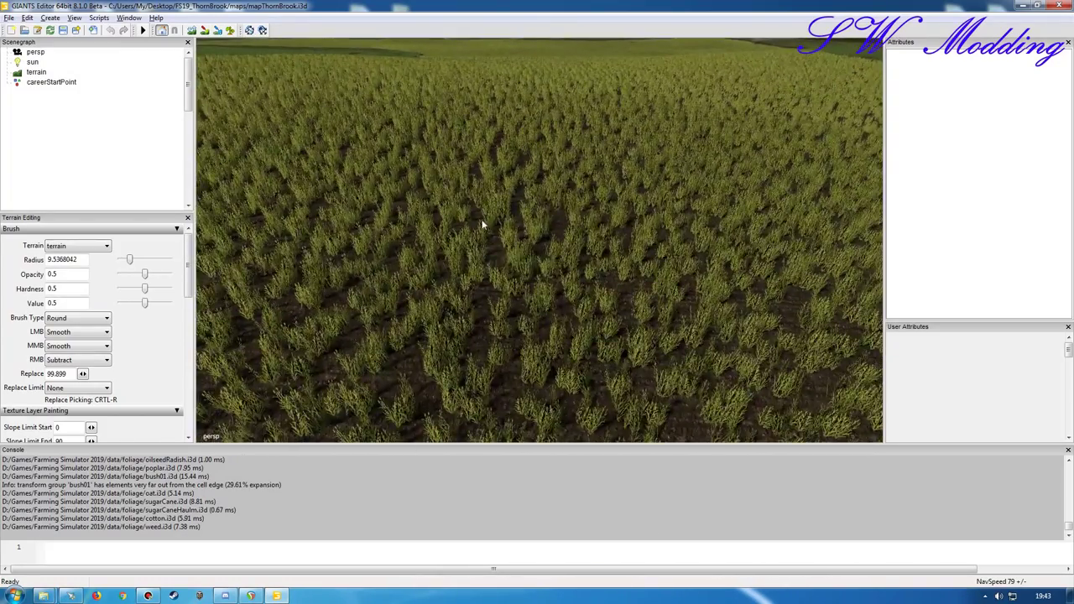
scroll(499, 240, "down", 10)
middle_click_drag(472, 254, 574, 297)
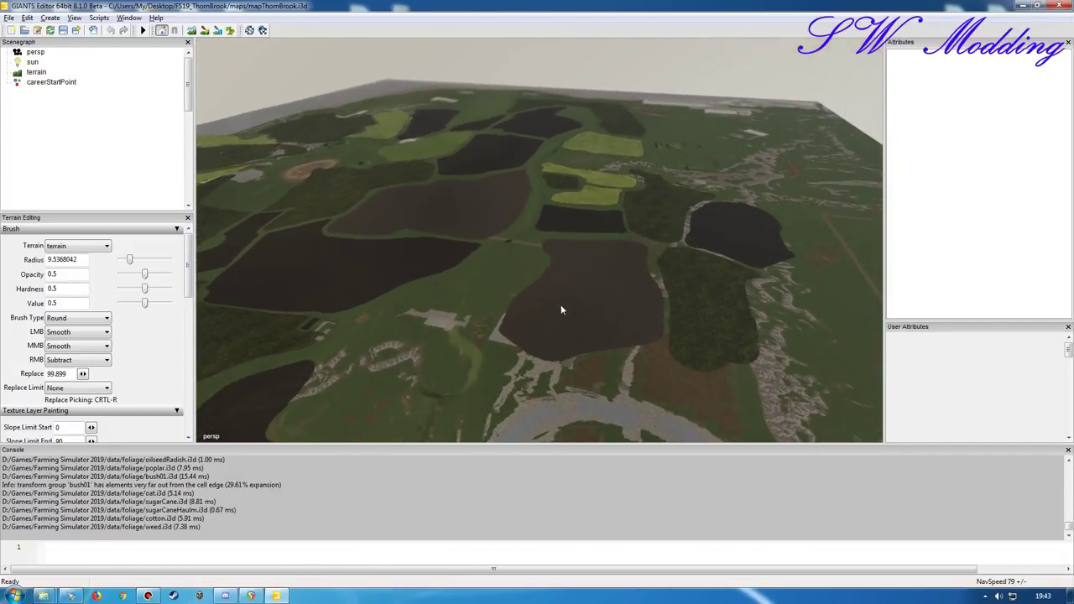
middle_click_drag(340, 171, 498, 273)
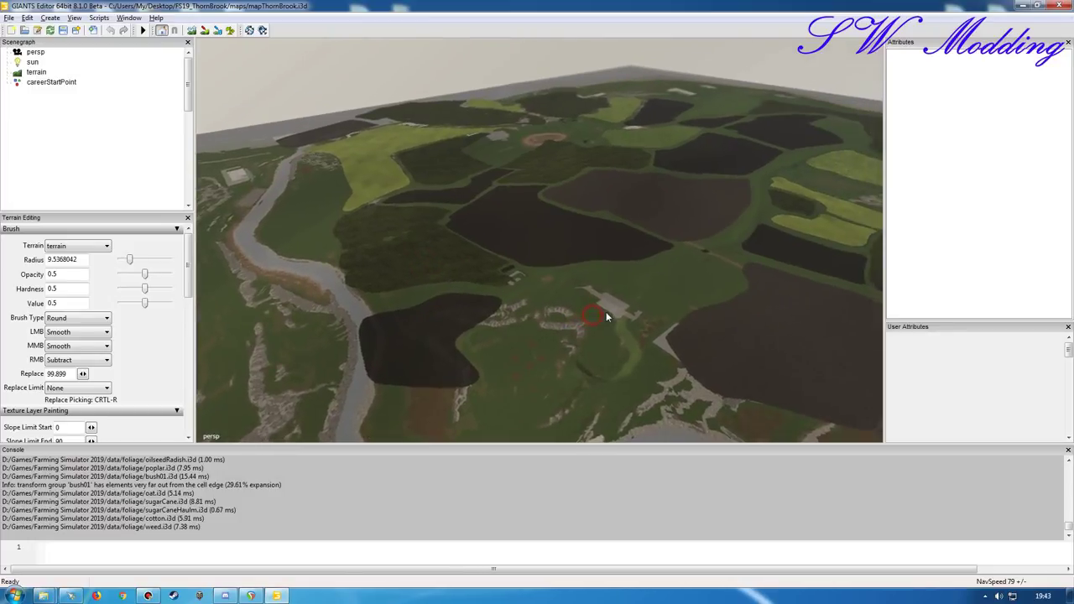